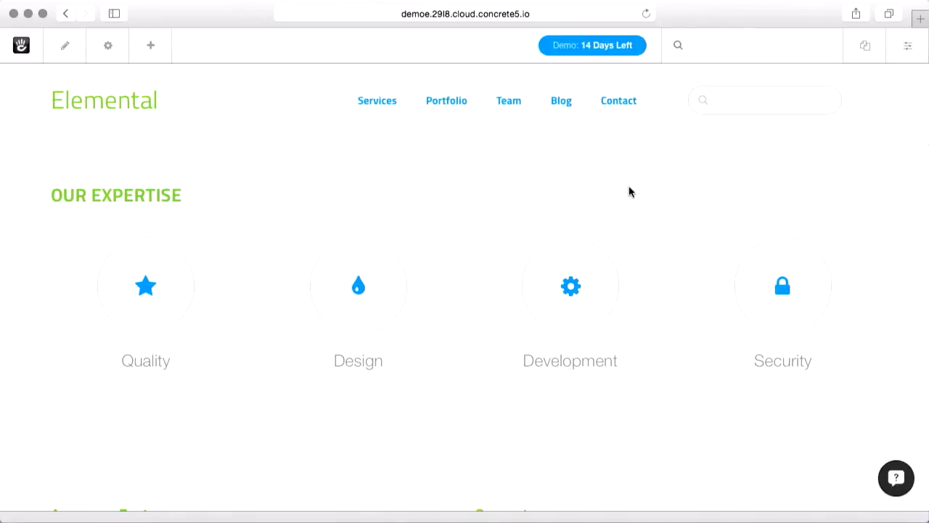
# Step: Open Page Settings for the Services page and show its SEO panel, with name Services and slug services
pyautogui.moveTo(68, 281)
pyautogui.scroll(-5, 706, 225)
pyautogui.scroll(5, 706, 225)
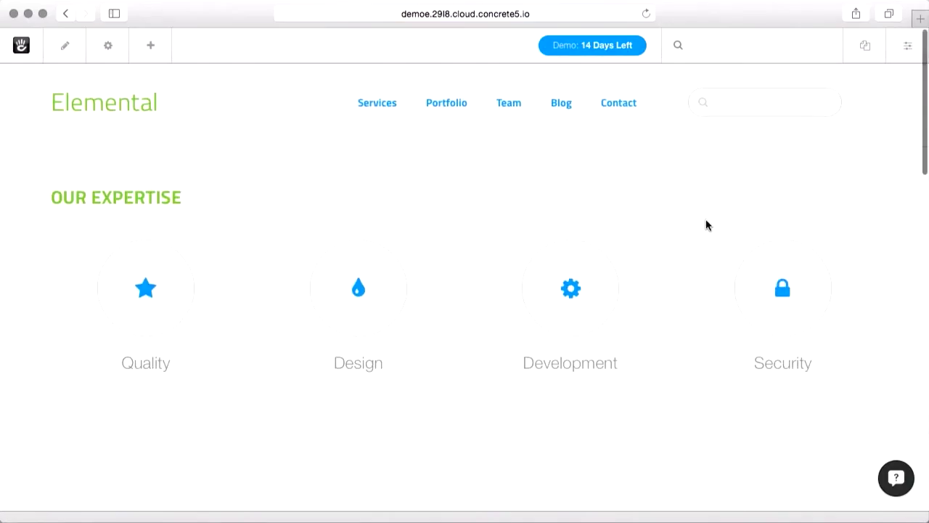
pyautogui.click(107, 47)
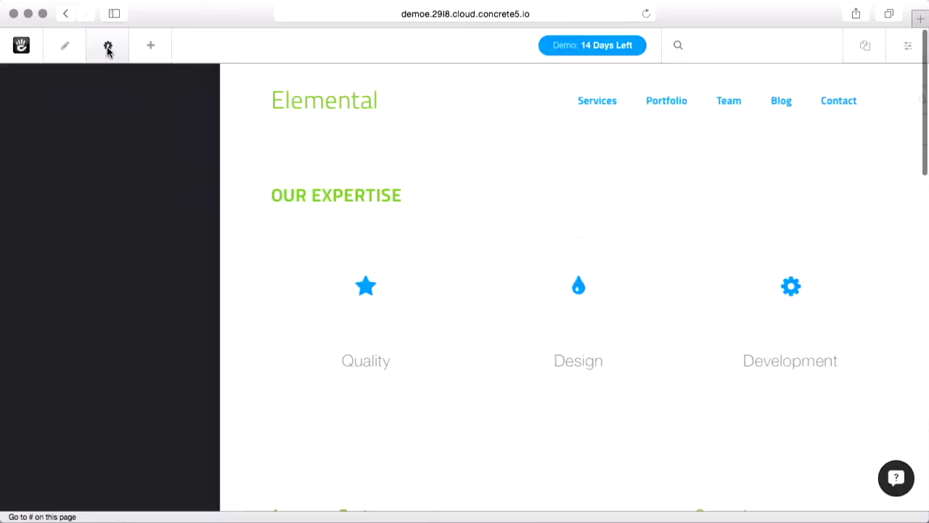
pyautogui.click(41, 186)
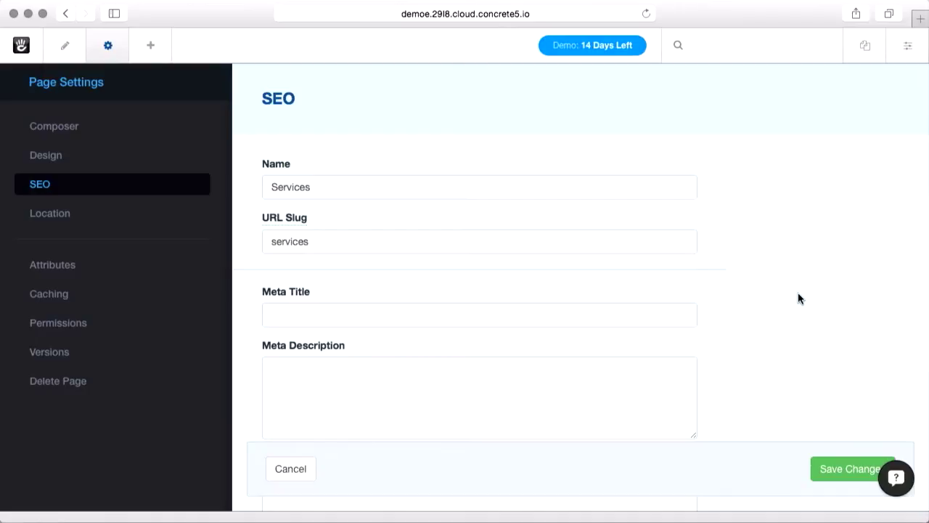
pyautogui.scroll(-1, 799, 298)
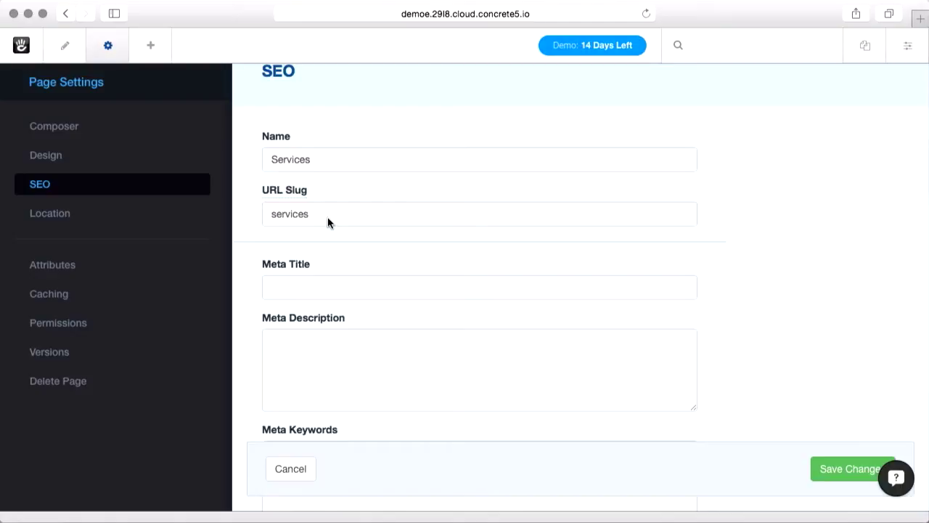
# Step: Append '-for-an-industry' to the URL slug so it reads services-for-an-industry
pyautogui.click(327, 222)
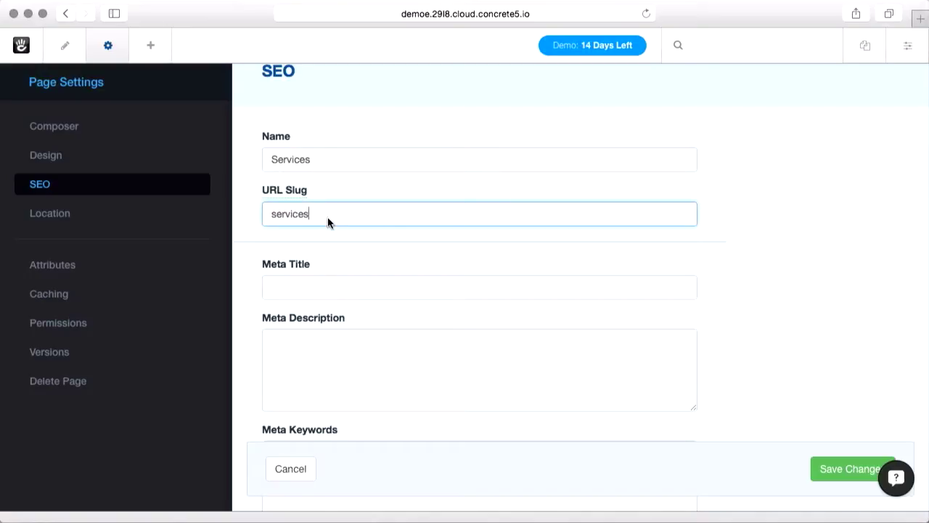
pyautogui.write('-for-an-industry')
pyautogui.click(329, 288)
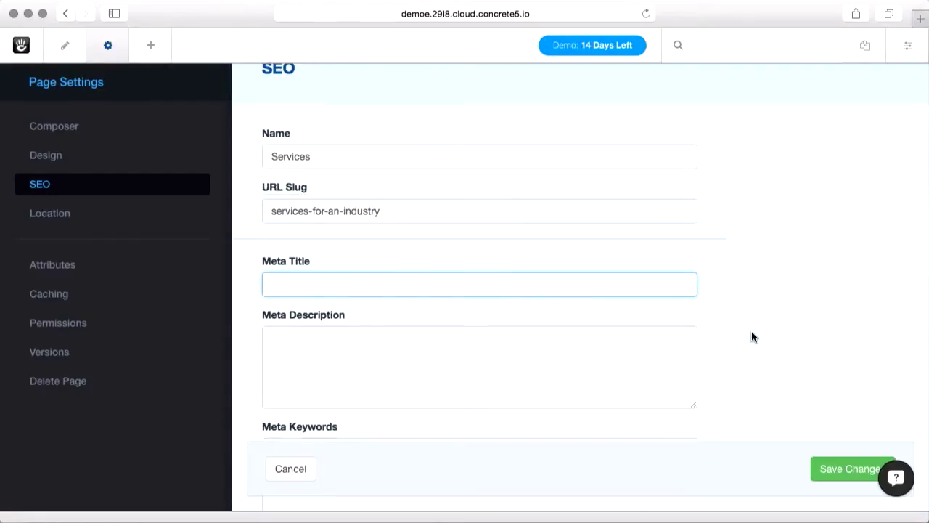
pyautogui.scroll(-2, 751, 336)
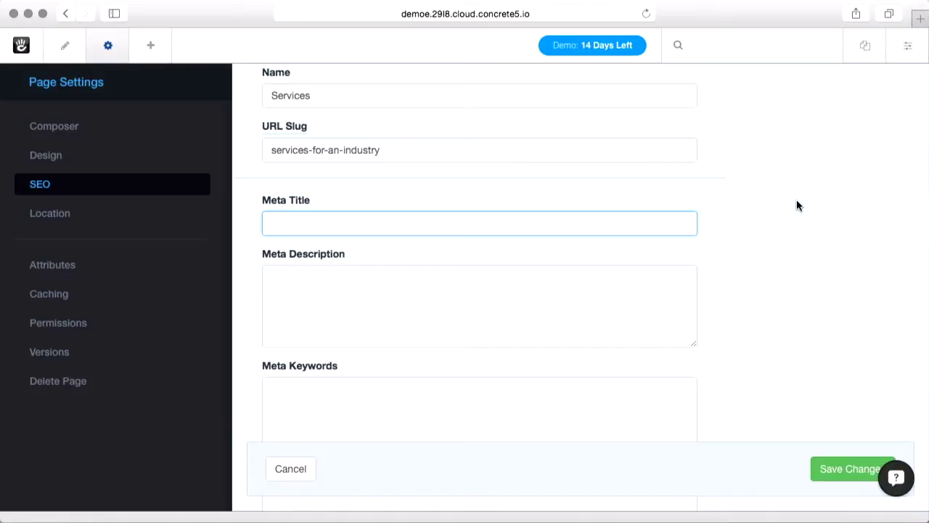
# Step: Enter meta title 'Golf services are the best' and meta description 'Golfing is great and we know how to do it.'
pyautogui.write('Golf services are the best')
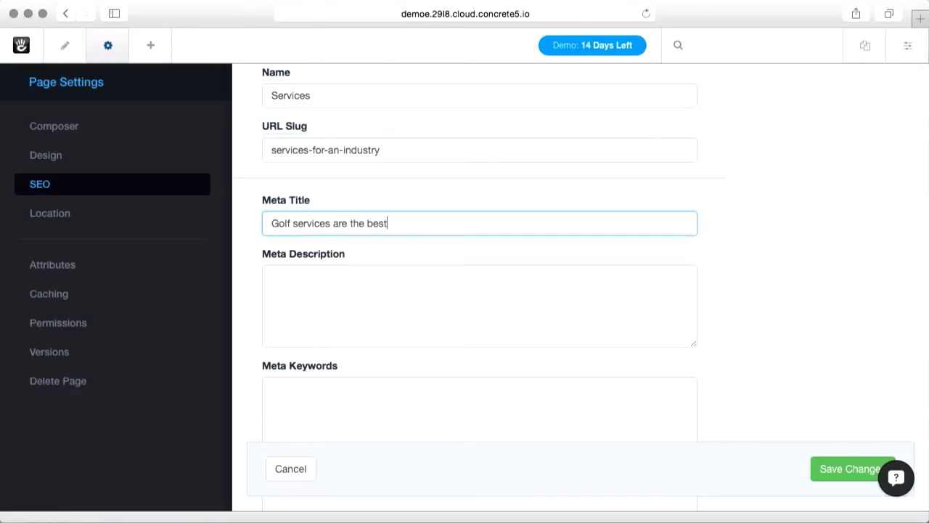
pyautogui.press('Tab')
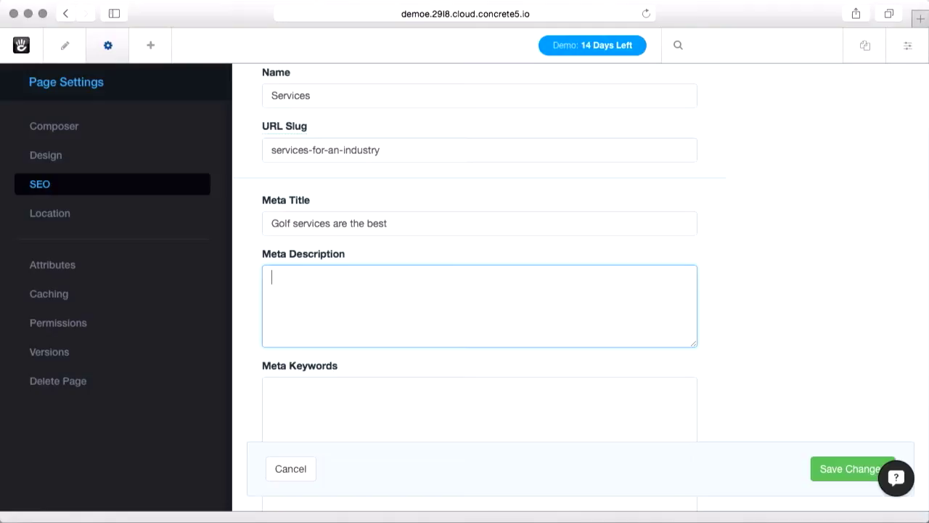
pyautogui.write('Golfing is gred')
pyautogui.press('BackSpace')
pyautogui.press('BackSpace')
pyautogui.press('BackSpace')
pyautogui.write('reat and we')
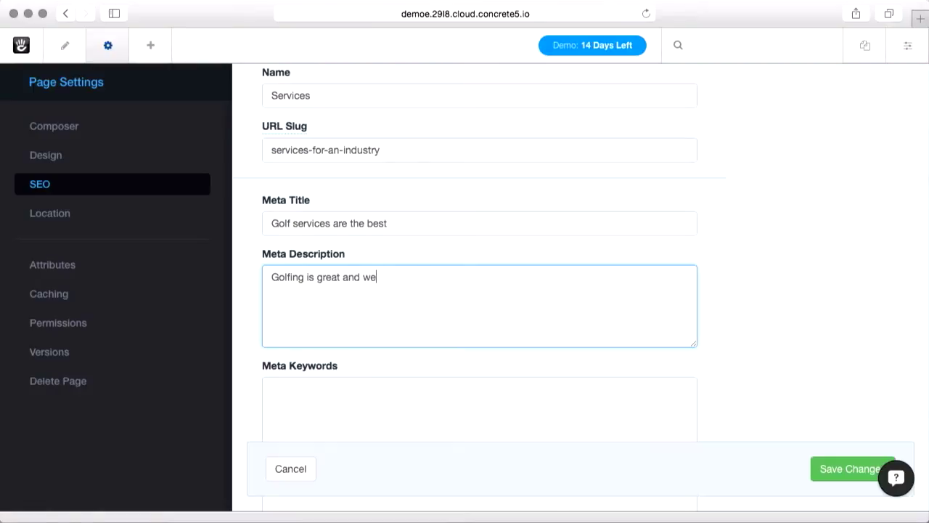
pyautogui.write(' know how to do it.')
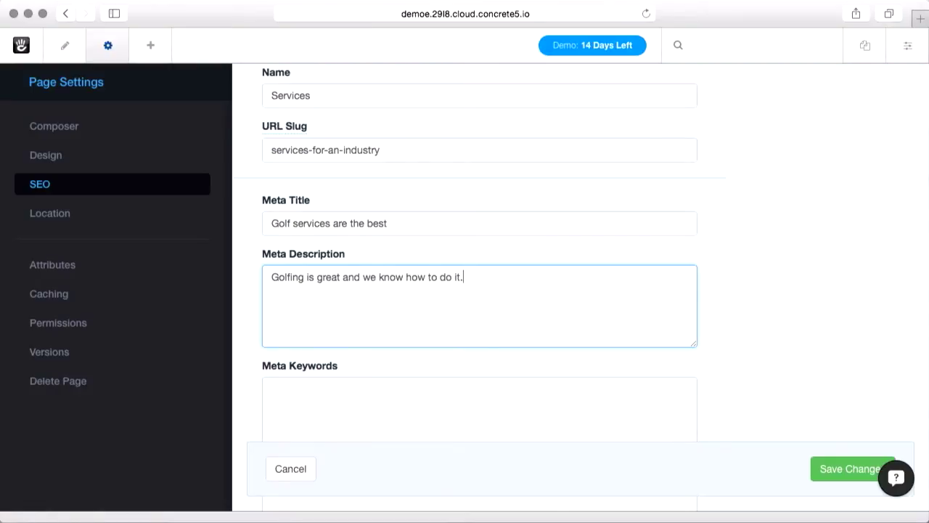
pyautogui.scroll(-3, 694, 326)
# Step: Add meta keywords 'golf, golfing, golf supplies', save the SEO settings and close Page Settings
pyautogui.click(646, 309)
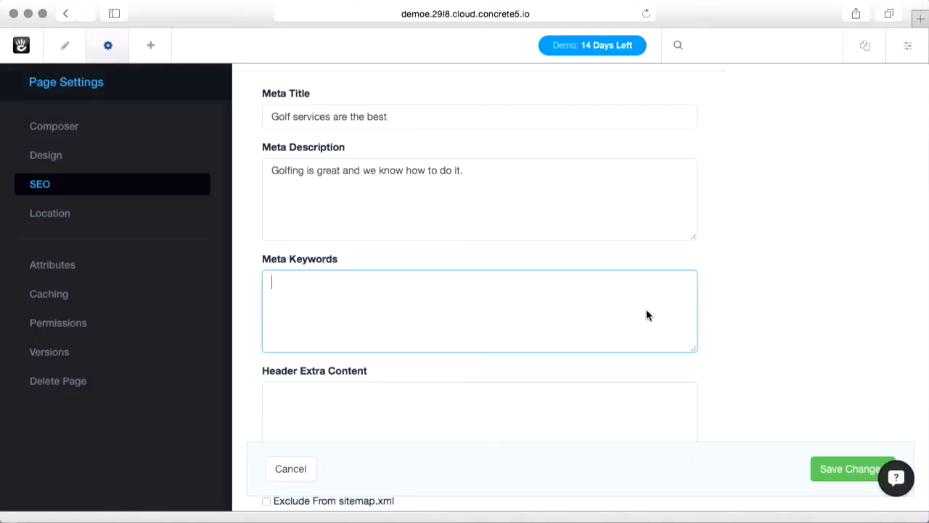
pyautogui.write('golf, golfing, golf ')
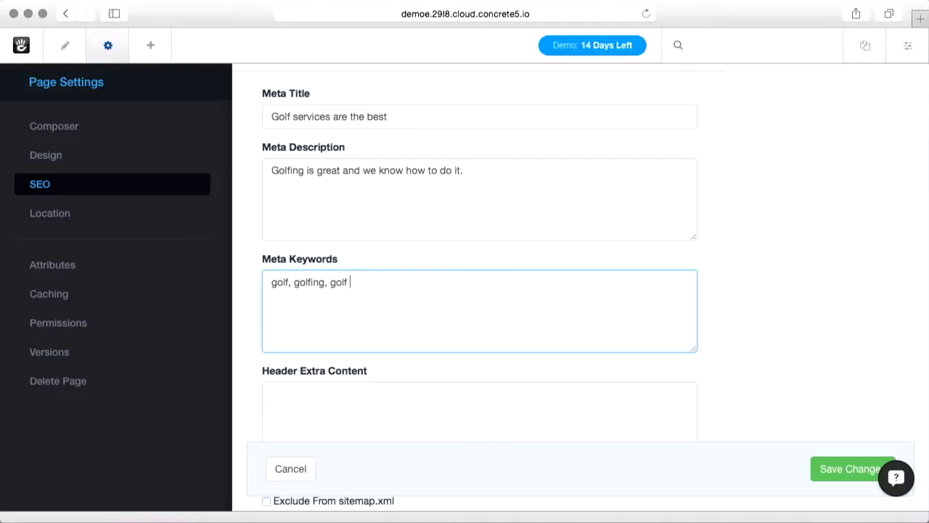
pyautogui.write('supplies')
pyautogui.scroll(-3, 706, 366)
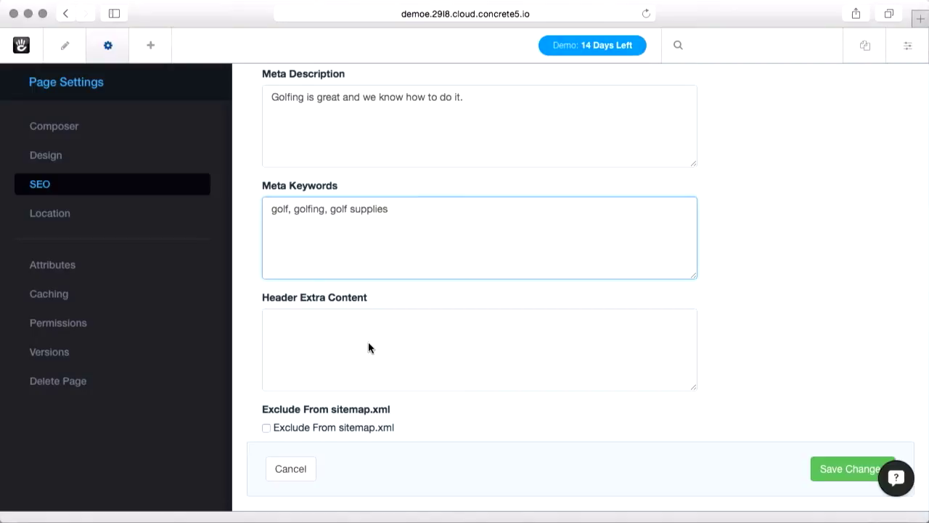
pyautogui.click(852, 467)
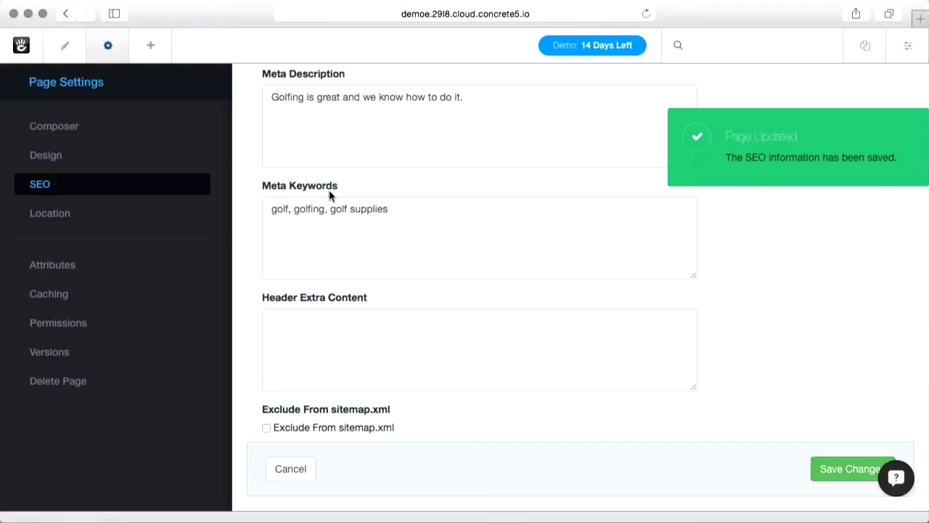
pyautogui.click(120, 50)
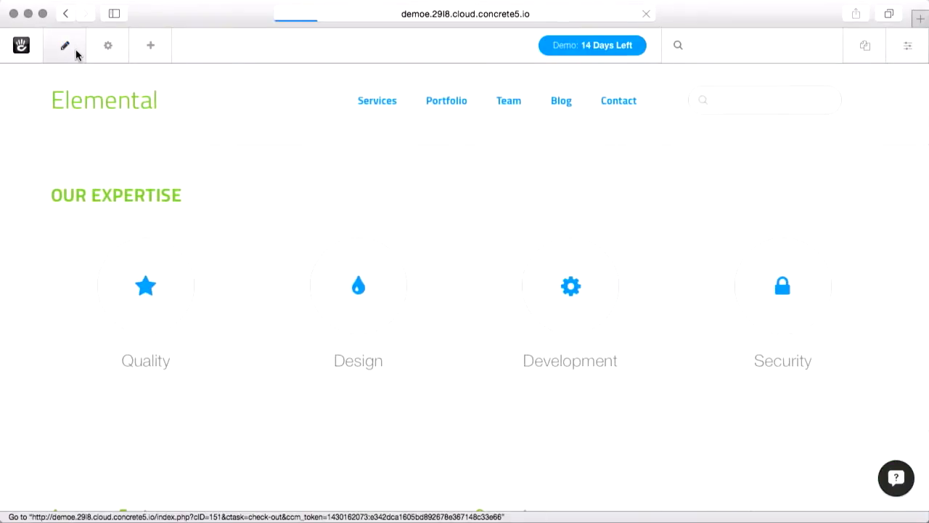
# Step: Edit the Awesome Features block in edit mode and add an empty line above Guide Books
pyautogui.click(77, 54)
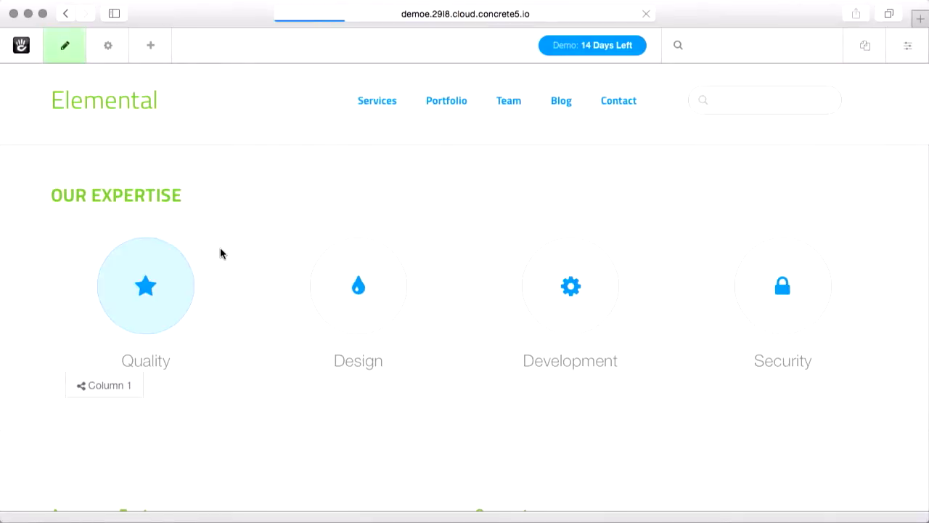
pyautogui.scroll(-2, 614, 273)
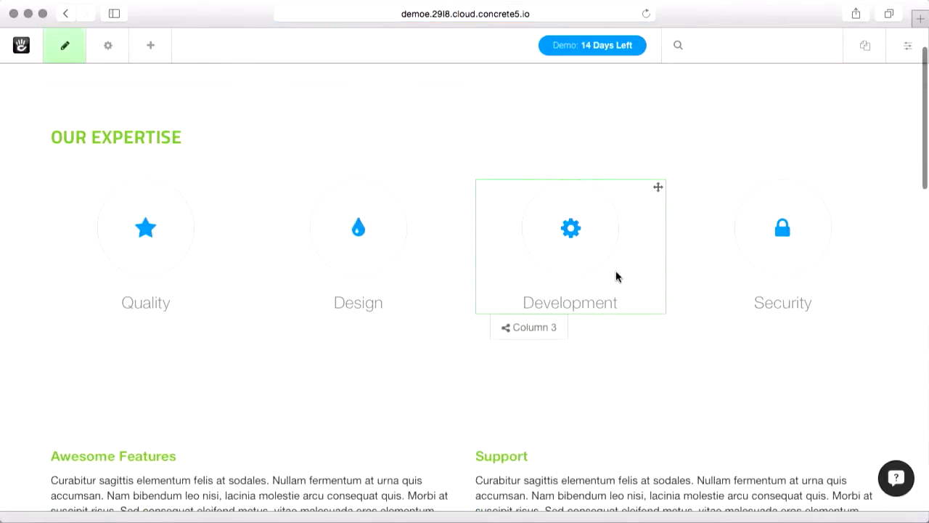
pyautogui.scroll(-5, 616, 274)
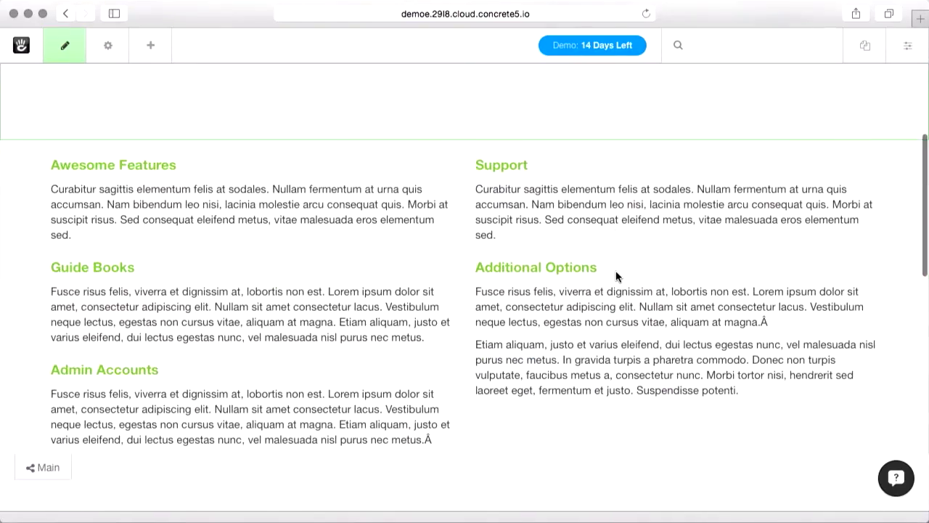
pyautogui.click(379, 284)
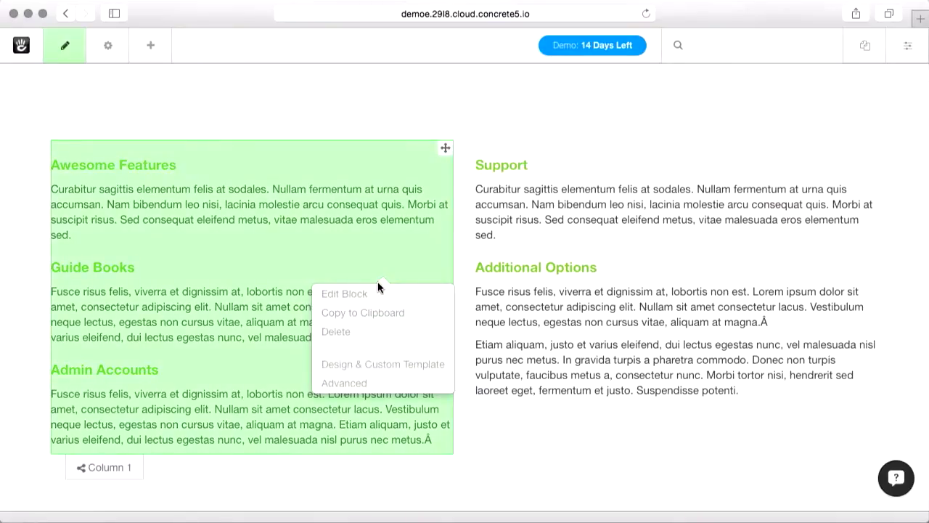
pyautogui.click(367, 293)
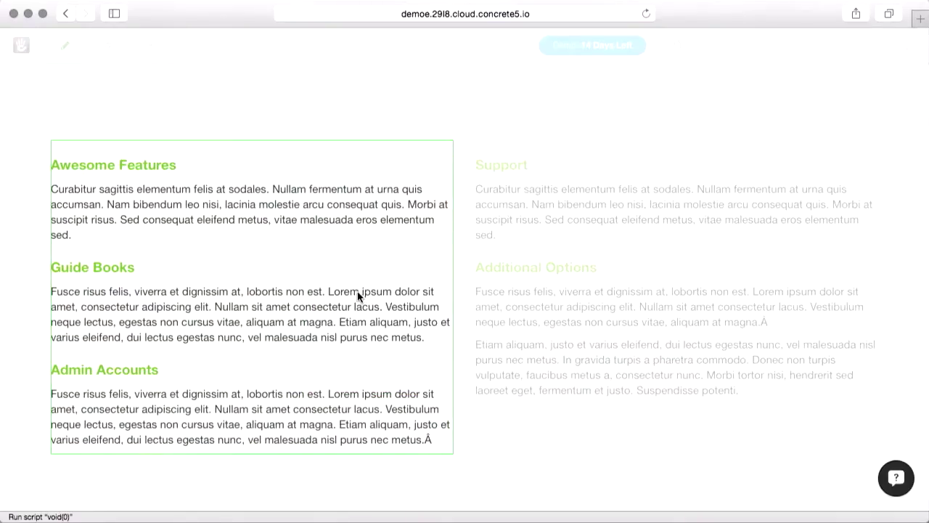
pyautogui.click(75, 247)
pyautogui.press('Return')
pyautogui.press('Up')
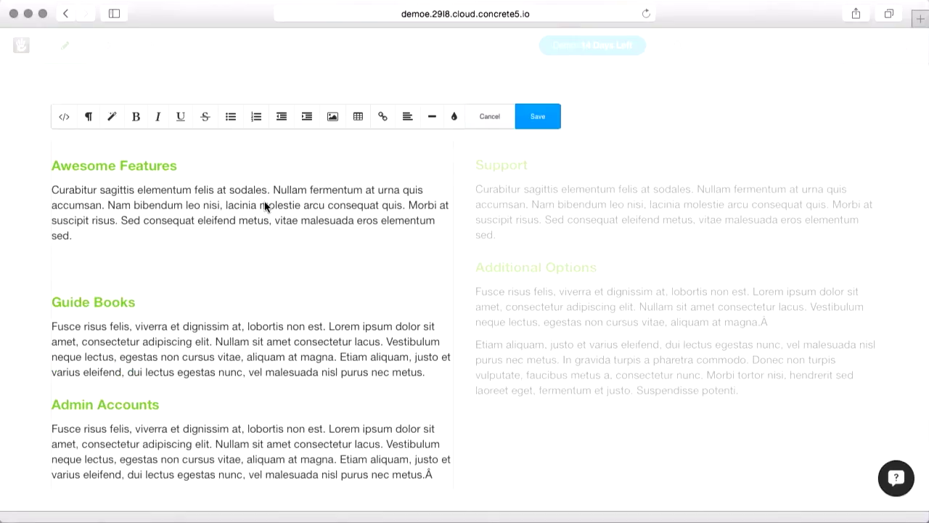
# Step: Insert chinese_house2.jpg from the File Manager into the new line
pyautogui.click(333, 117)
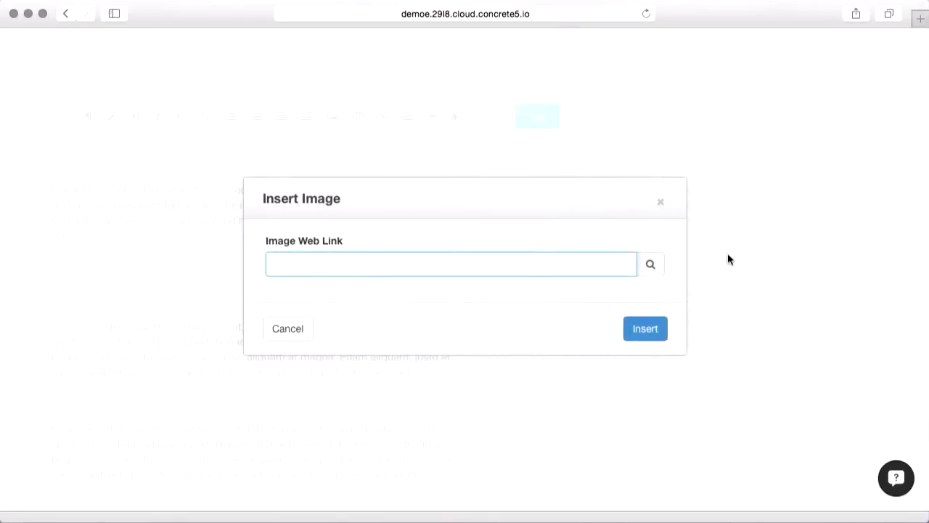
pyautogui.click(662, 264)
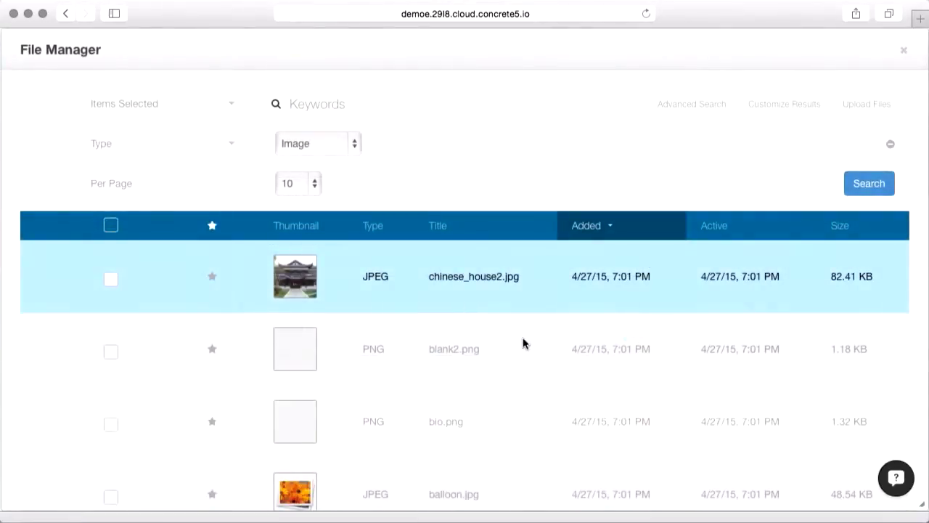
pyautogui.click(288, 271)
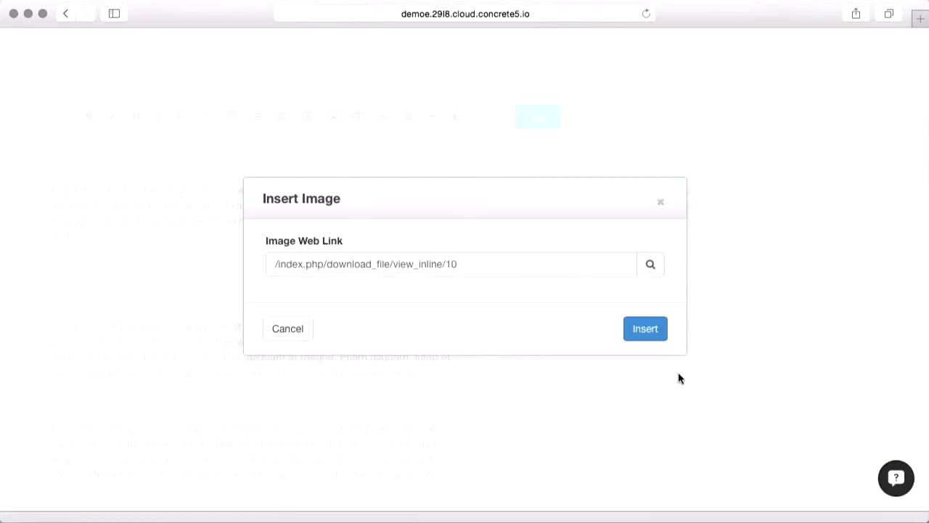
pyautogui.click(648, 329)
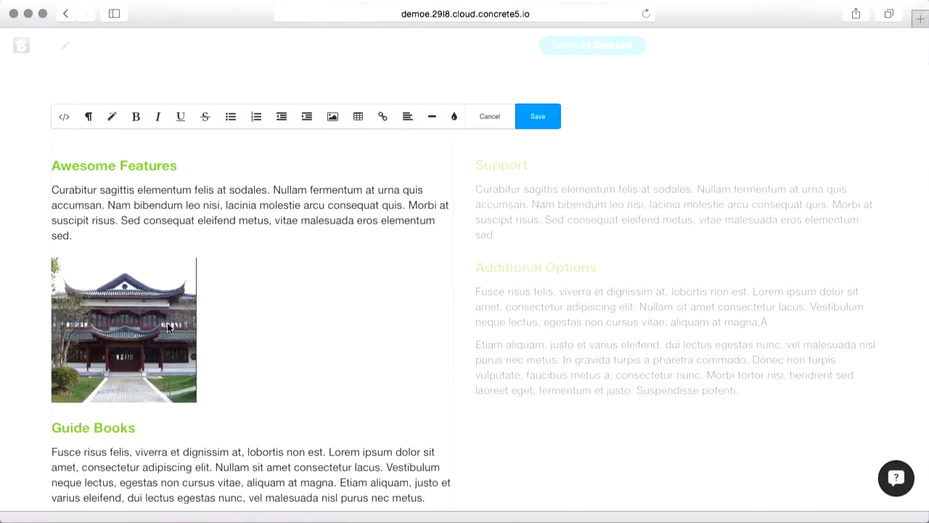
# Step: Give the inserted image the title 'Our title' and save the Awesome Features block
pyautogui.click(129, 323)
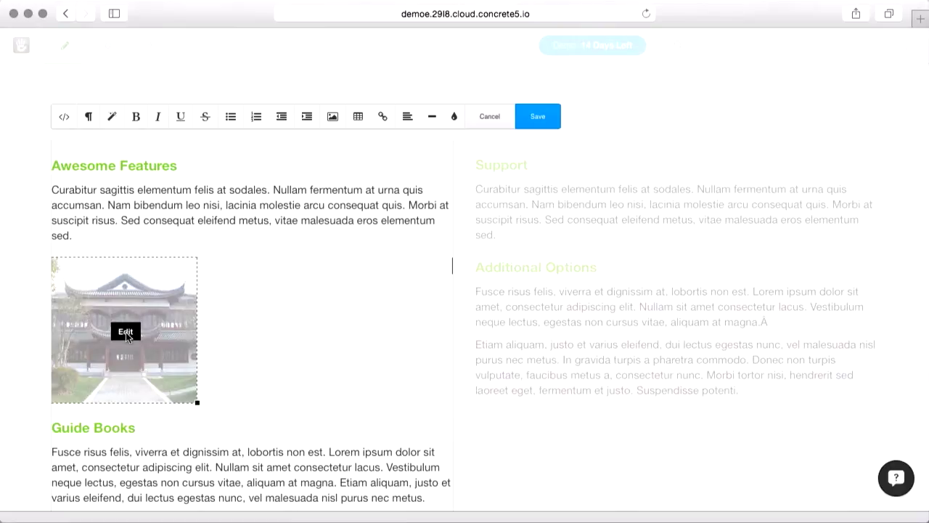
pyautogui.click(126, 331)
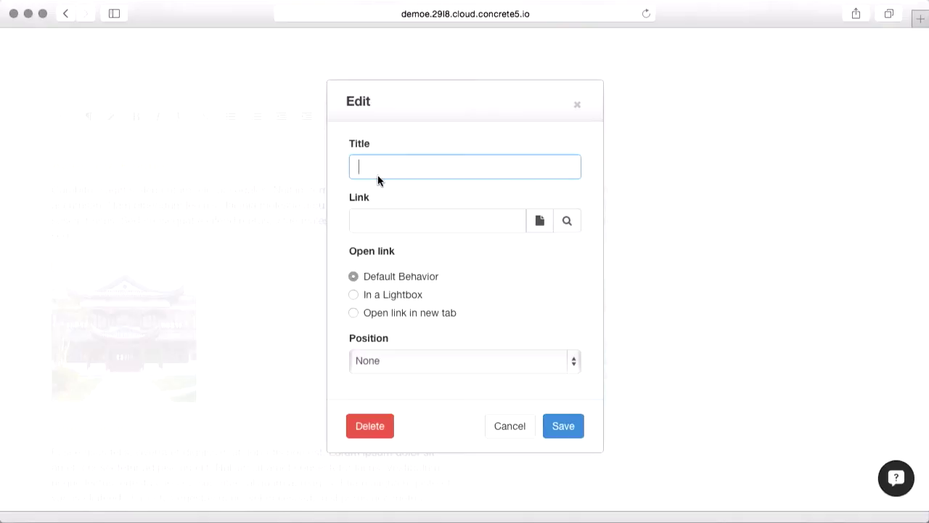
pyautogui.write('Our title')
pyautogui.press('Tab')
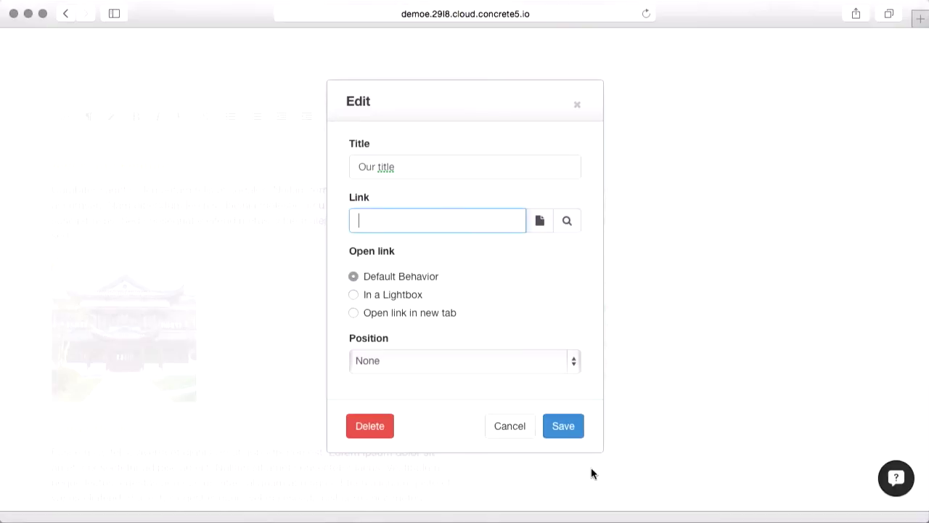
pyautogui.click(566, 425)
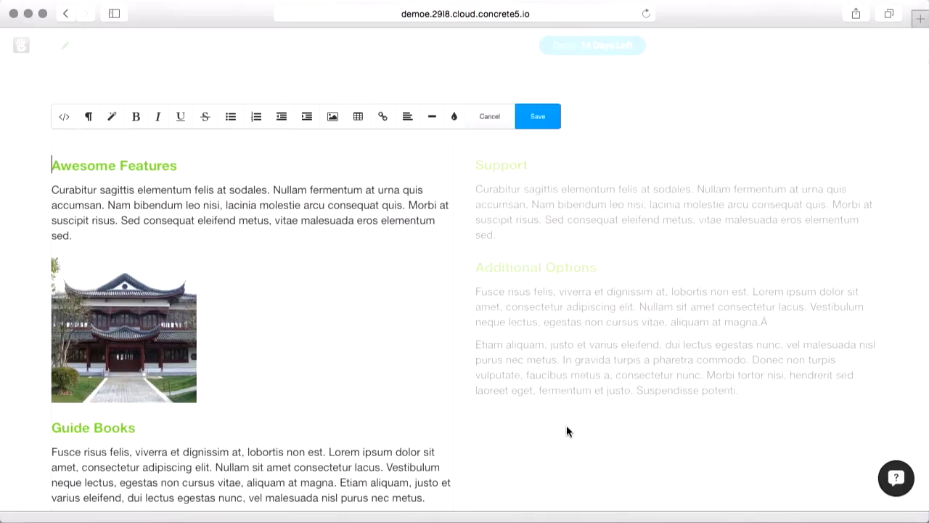
pyautogui.click(540, 114)
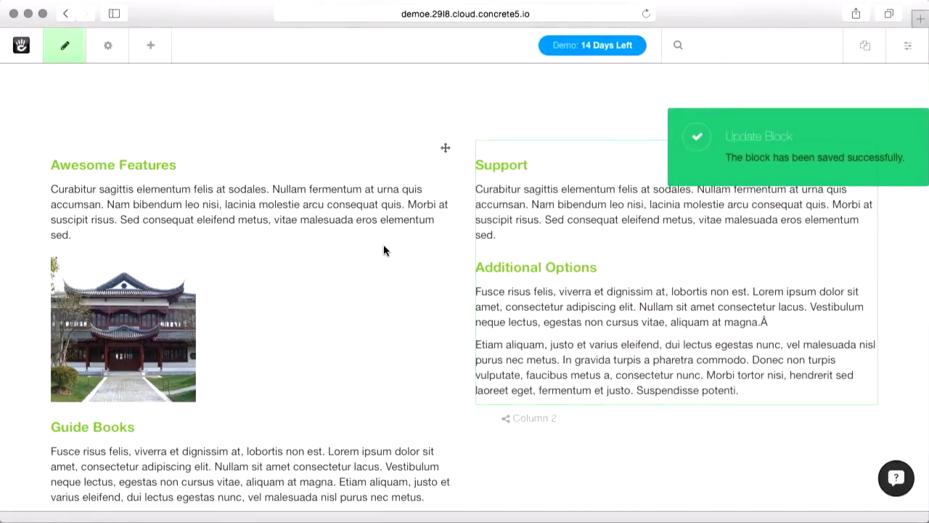
# Step: Drop an Image block below Additional Options and select the houses photo from the File Manager
pyautogui.click(158, 51)
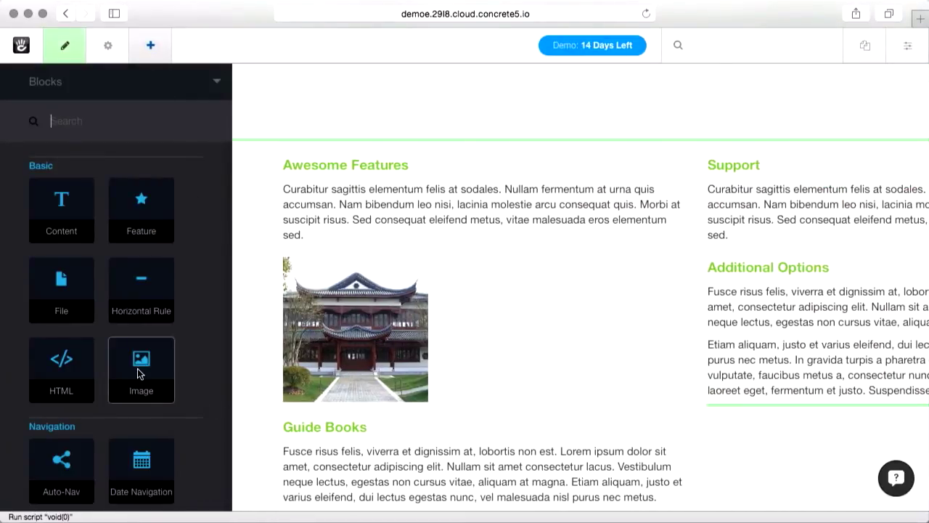
pyautogui.moveTo(140, 374); pyautogui.dragTo(644, 405)
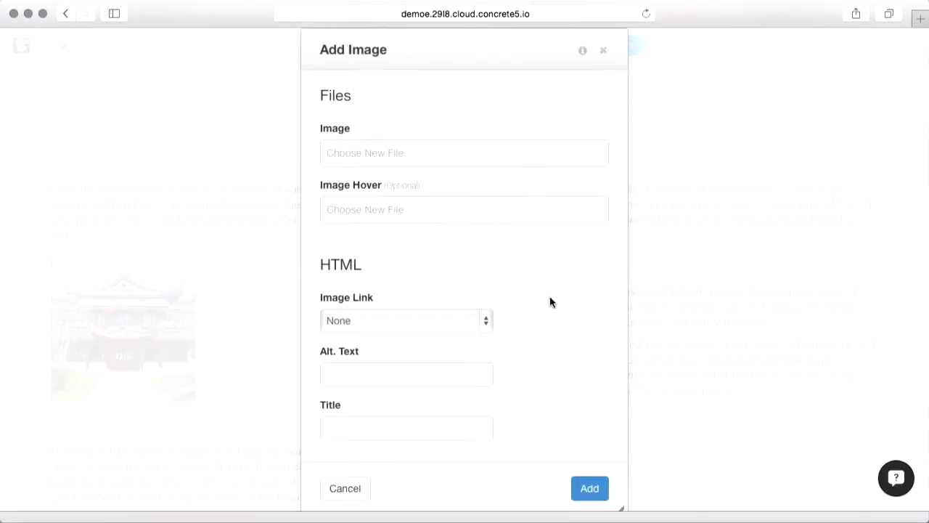
pyautogui.click(387, 161)
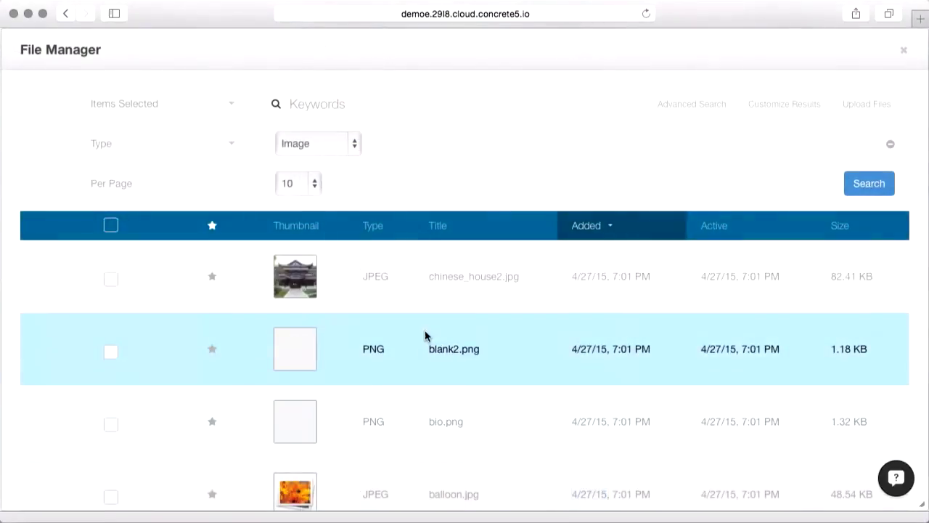
pyautogui.scroll(-5, 357, 415)
pyautogui.click(295, 424)
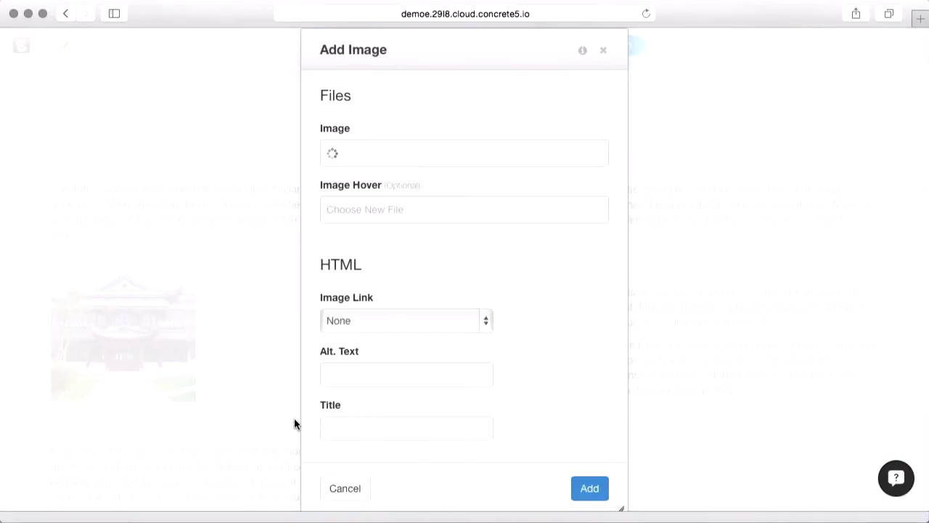
pyautogui.scroll(-3, 608, 381)
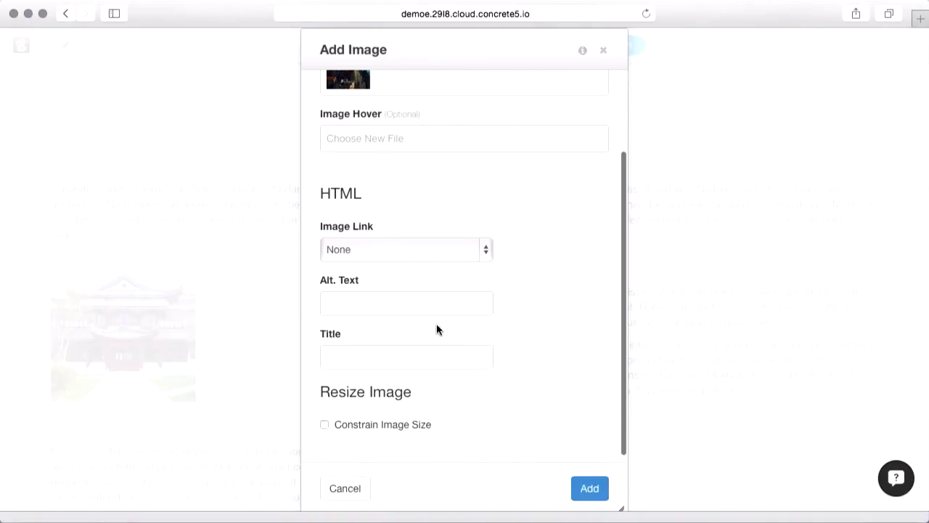
# Step: Set the image's alt text to 'Tool tip' and title to 'Great for SEO', then add the block
pyautogui.click(408, 302)
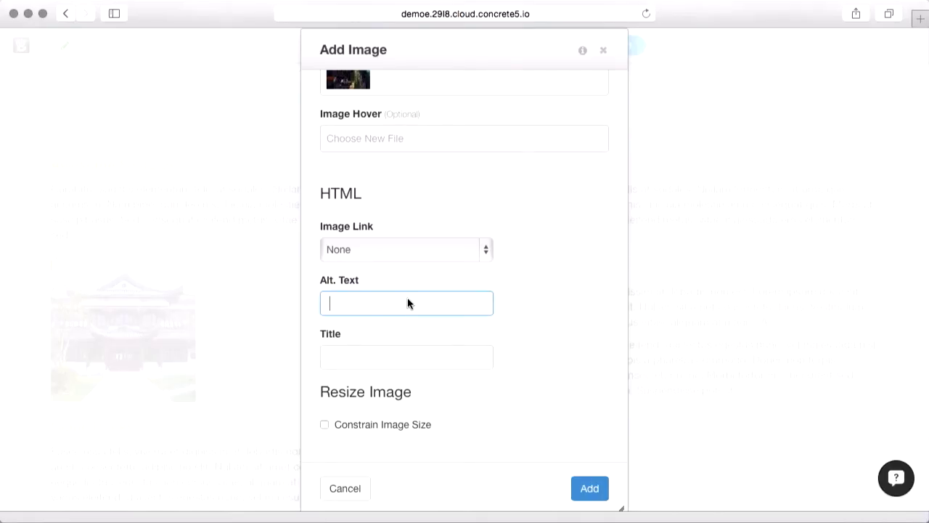
pyautogui.write('Tool tip')
pyautogui.press('Tab')
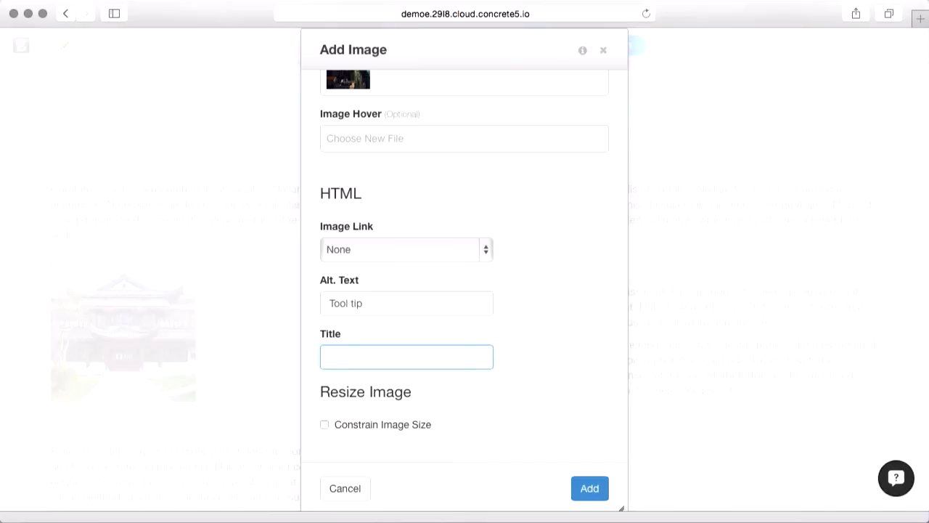
pyautogui.write('Great for SEO')
pyautogui.click(591, 489)
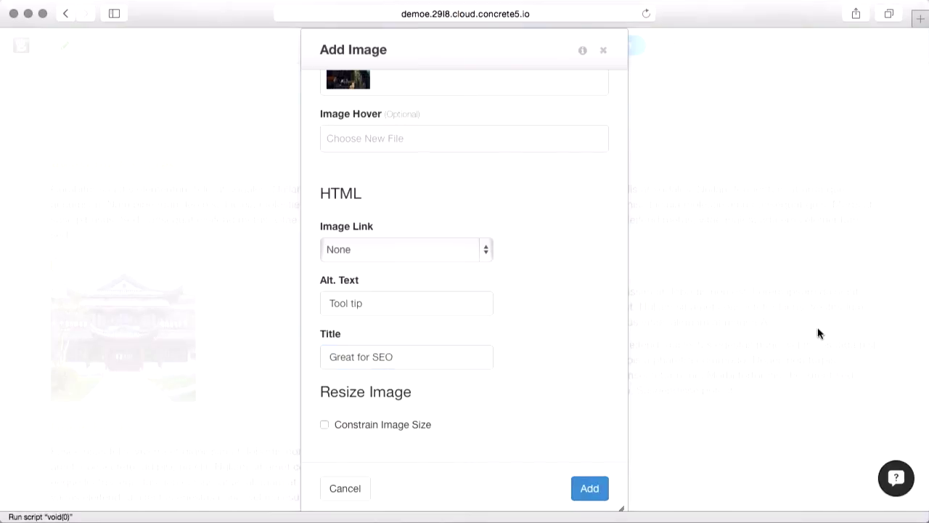
# Step: Publish the page changes and scroll the live page to check both new images
pyautogui.scroll(-3, 466, 284)
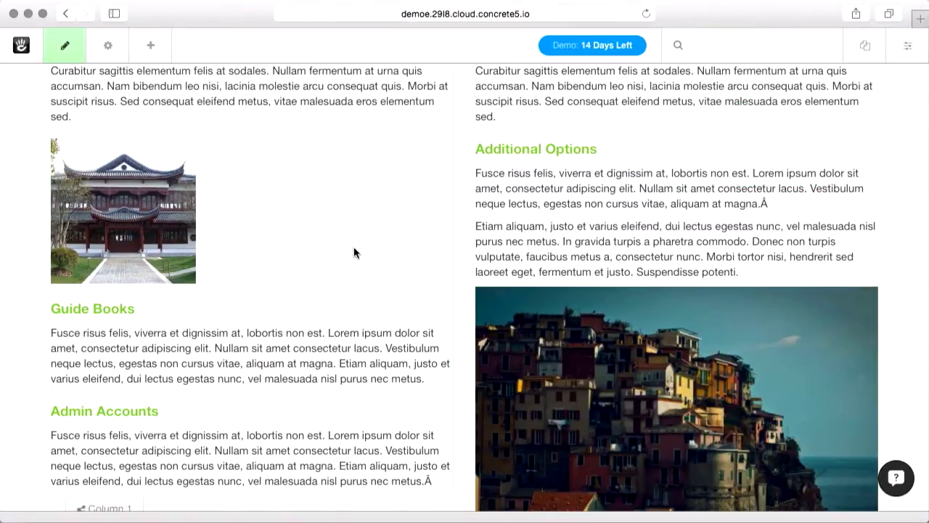
pyautogui.click(66, 50)
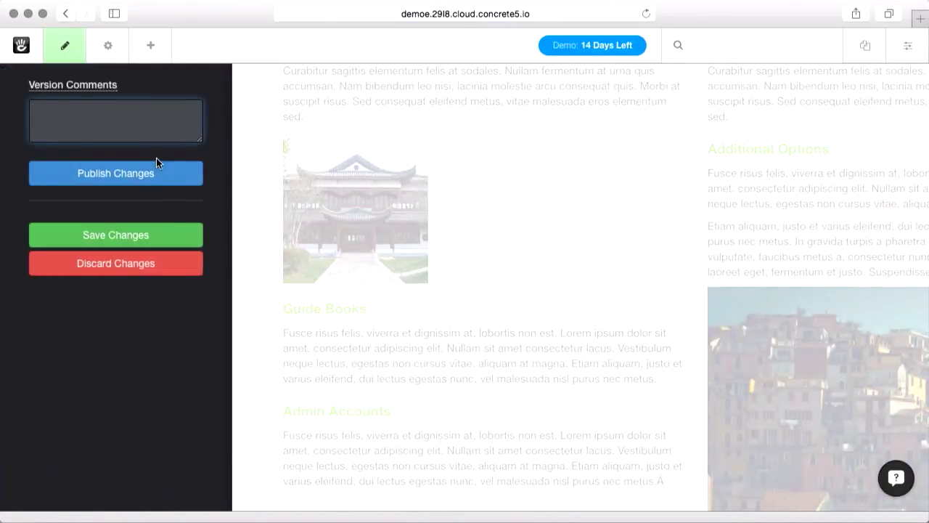
pyautogui.click(152, 174)
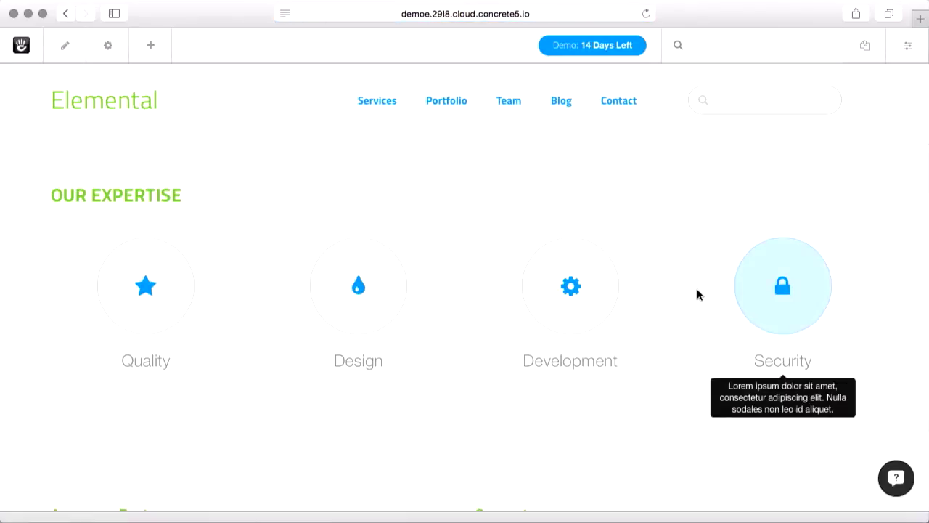
pyautogui.scroll(-3, 697, 293)
pyautogui.scroll(-6, 697, 294)
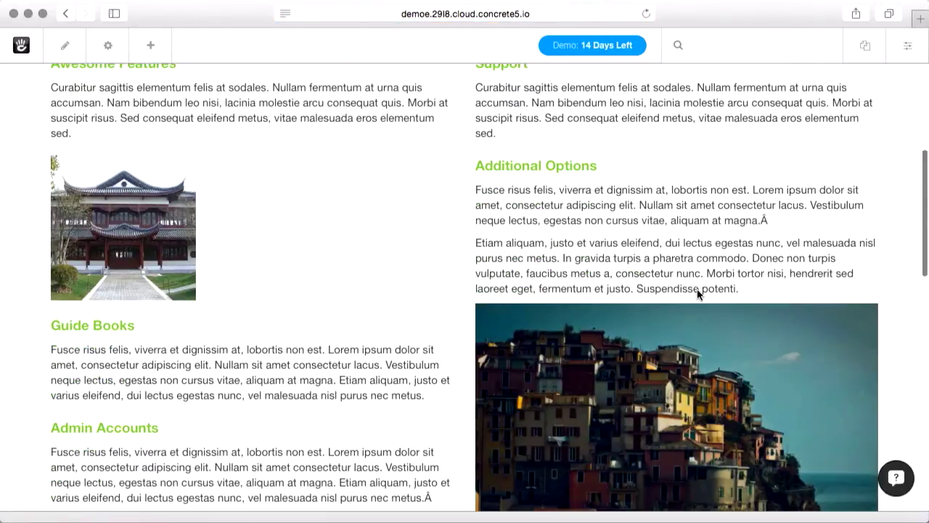
pyautogui.scroll(8, 697, 289)
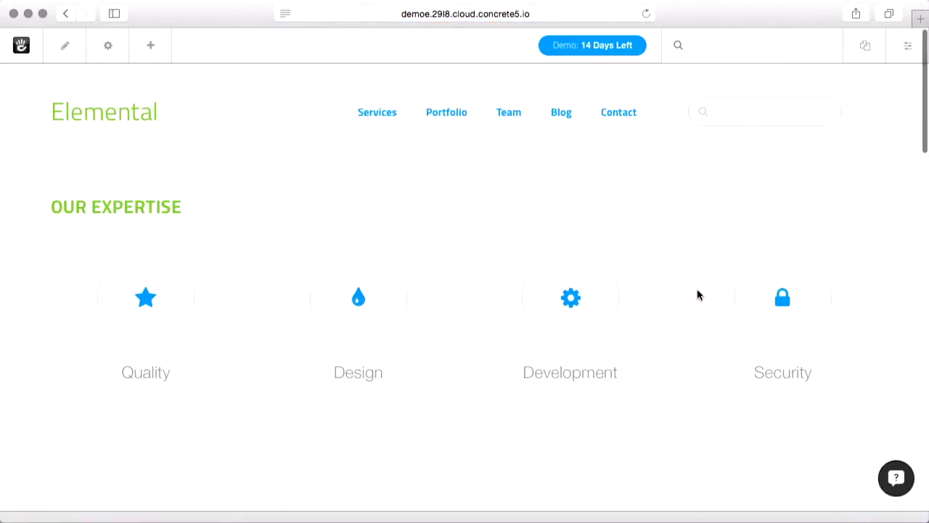
# Step: Search 'seo' in the toolbar, open Bulk SEO Updater and scroll through the page list
pyautogui.click(742, 45)
pyautogui.write('seo')
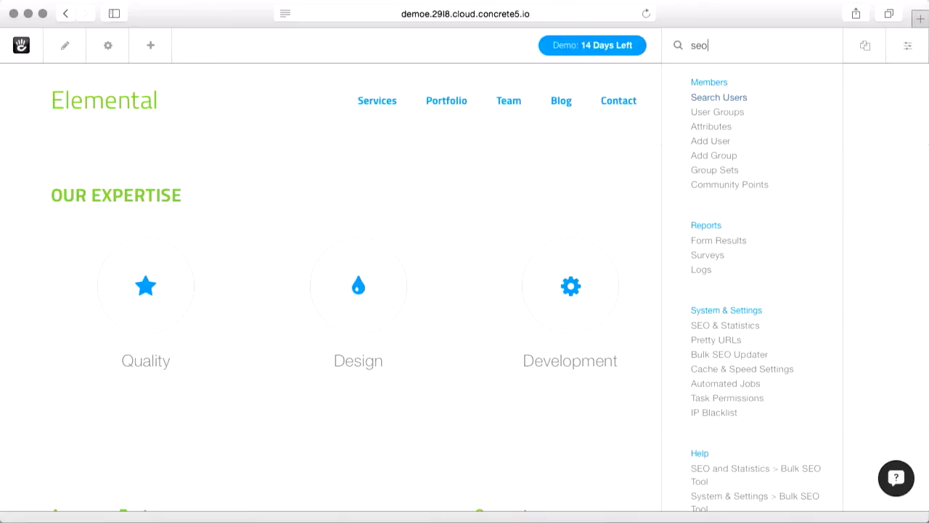
pyautogui.click(728, 355)
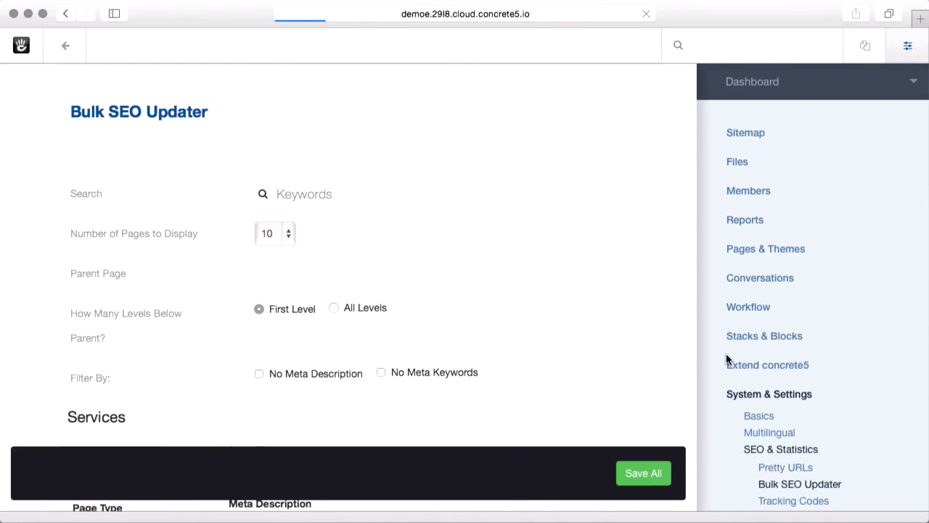
pyautogui.scroll(-3, 586, 308)
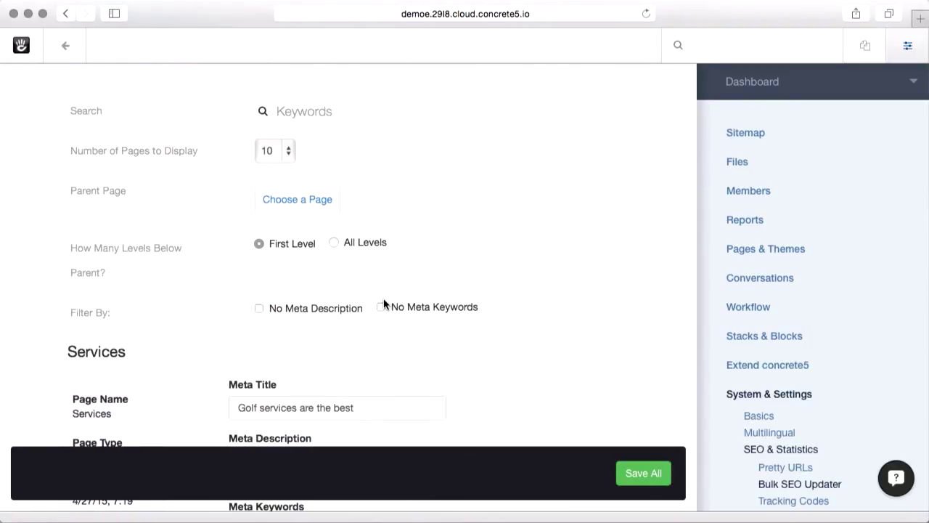
pyautogui.scroll(-10, 520, 305)
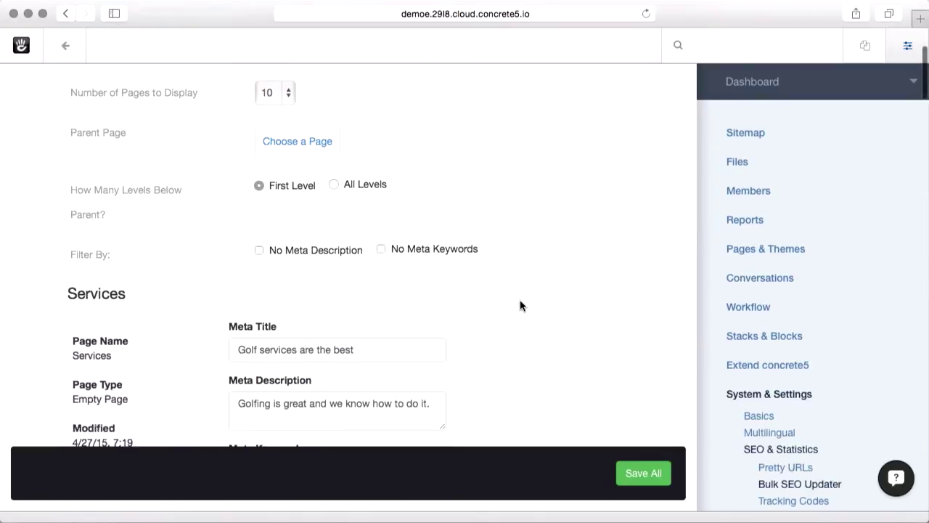
pyautogui.scroll(-15, 519, 304)
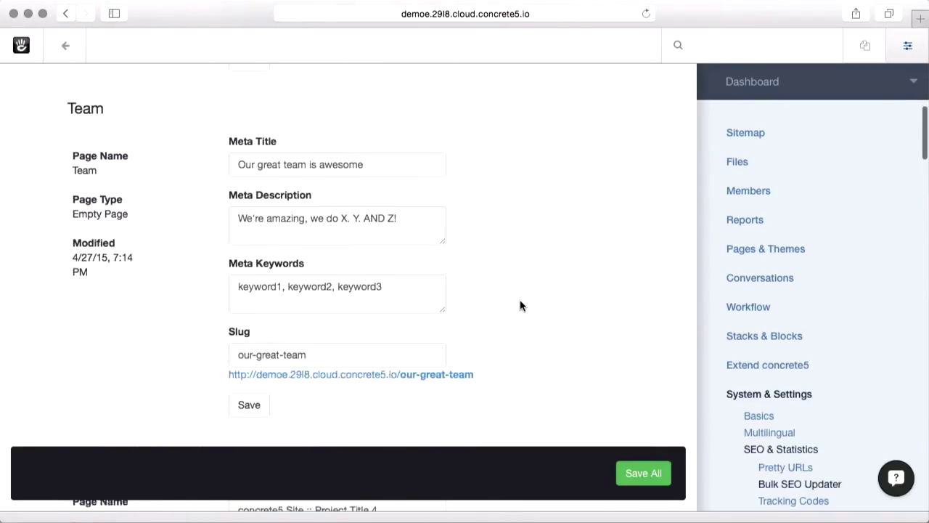
pyautogui.scroll(-9, 520, 304)
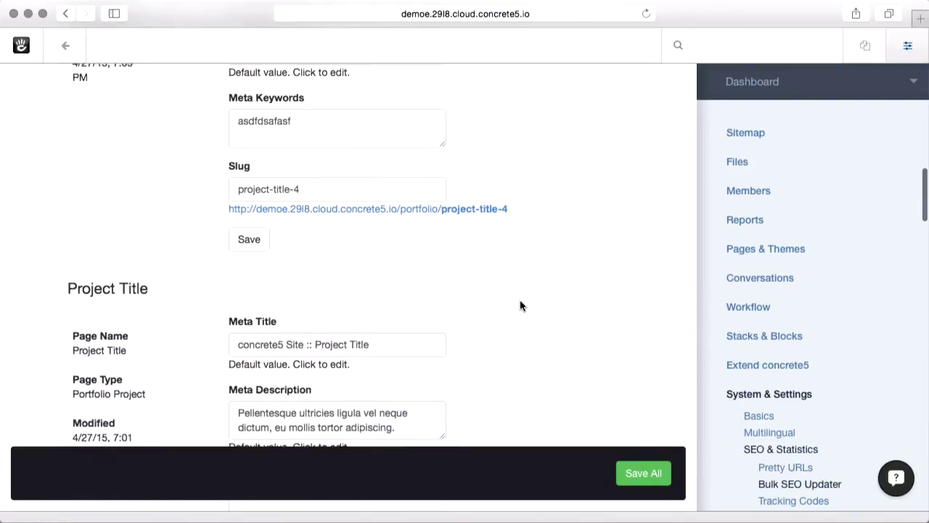
pyautogui.scroll(8, 520, 305)
pyautogui.scroll(1, 520, 304)
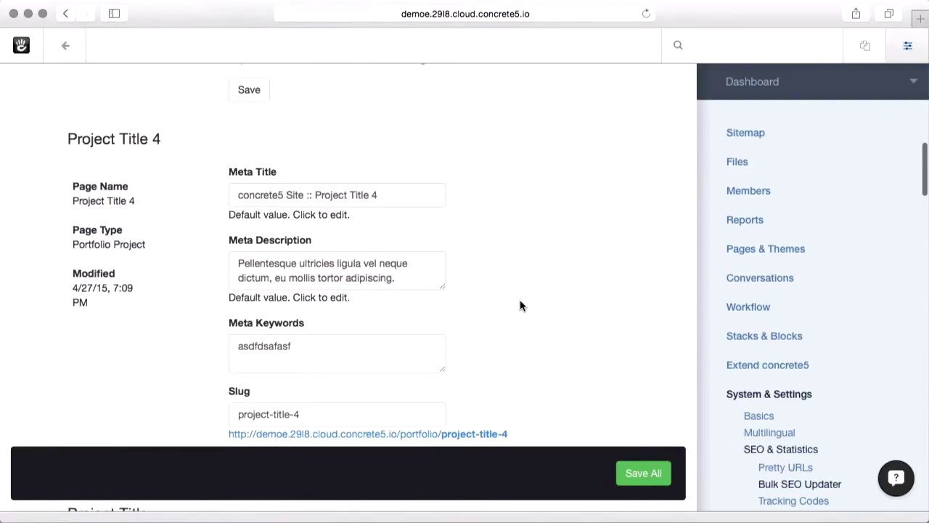
# Step: Replace Project Title 4's meta description with 'Fix all description'
pyautogui.click(425, 279)
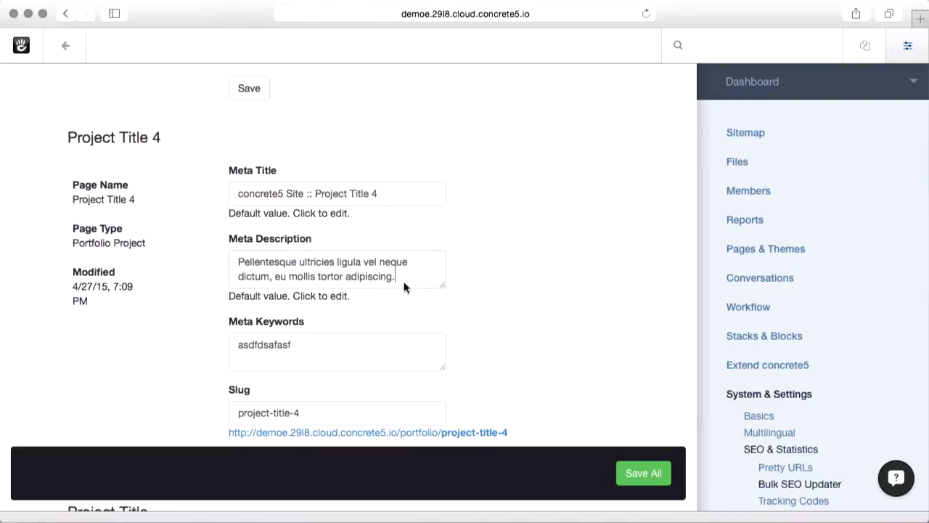
pyautogui.moveTo(404, 281); pyautogui.dragTo(208, 239)
pyautogui.write('Fix all ')
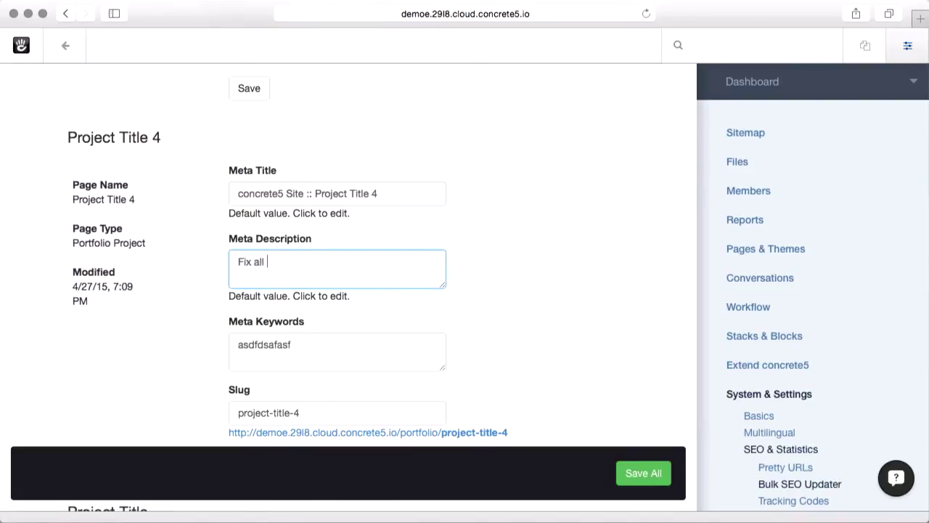
pyautogui.write('description')
pyautogui.scroll(-10, 348, 290)
pyautogui.scroll(-3, 334, 229)
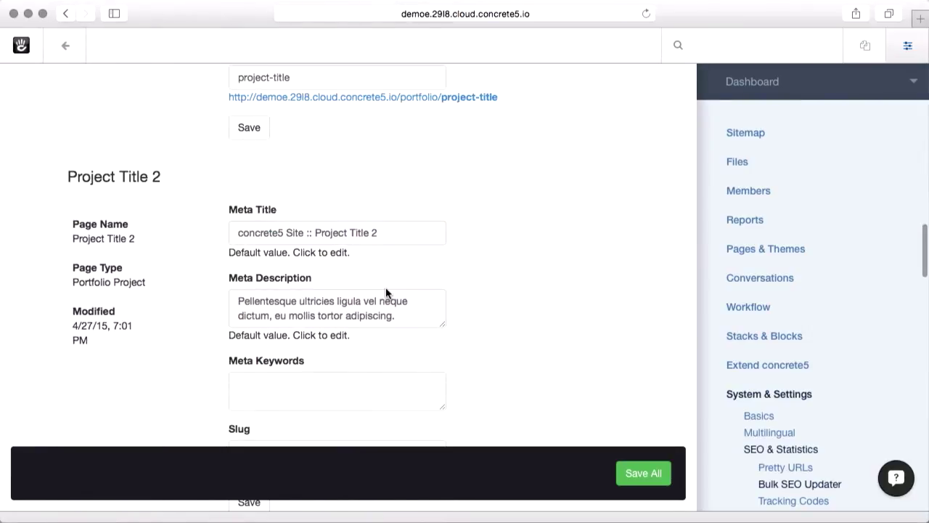
# Step: Give Project Title 2 the meta keywords 'suggestions, great, doit' and save all changes
pyautogui.moveTo(411, 314)
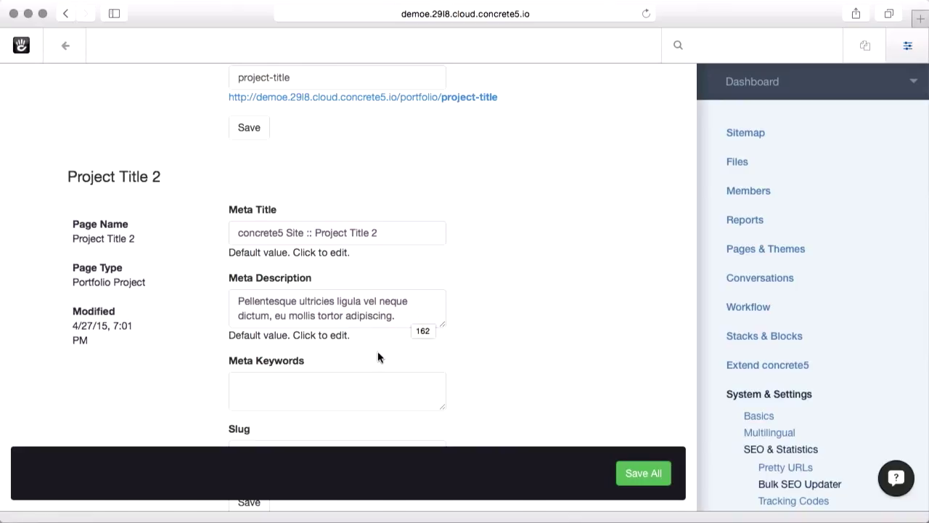
pyautogui.click(322, 392)
pyautogui.write('suggestion')
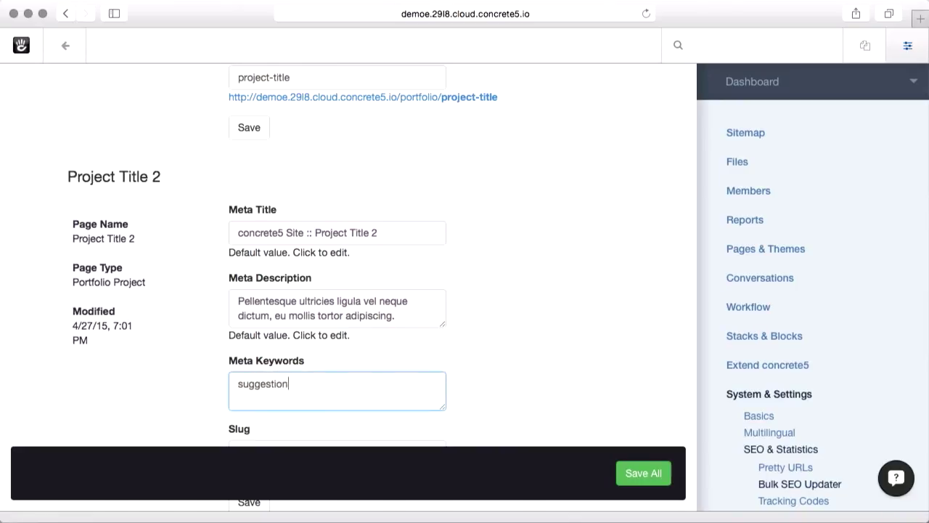
pyautogui.write('s, great, doit')
pyautogui.click(657, 473)
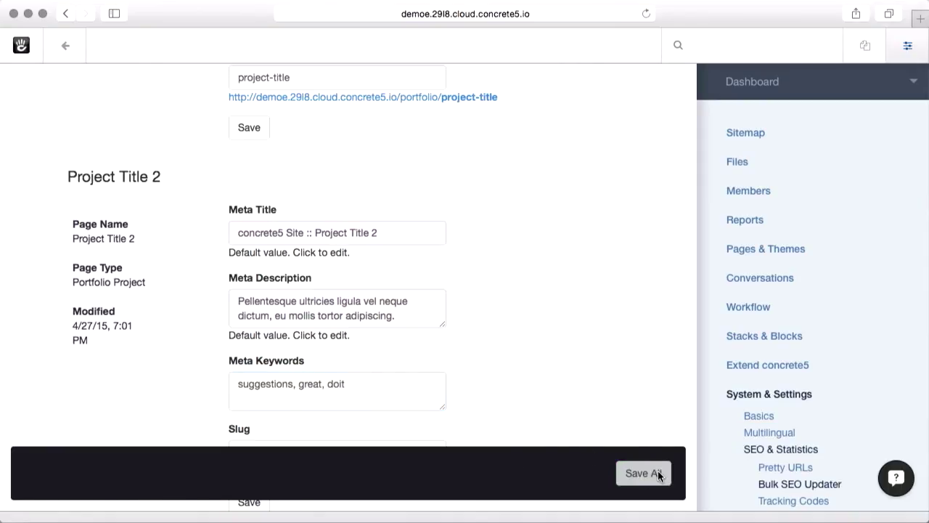
pyautogui.scroll(-10, 630, 373)
pyautogui.scroll(4, 630, 373)
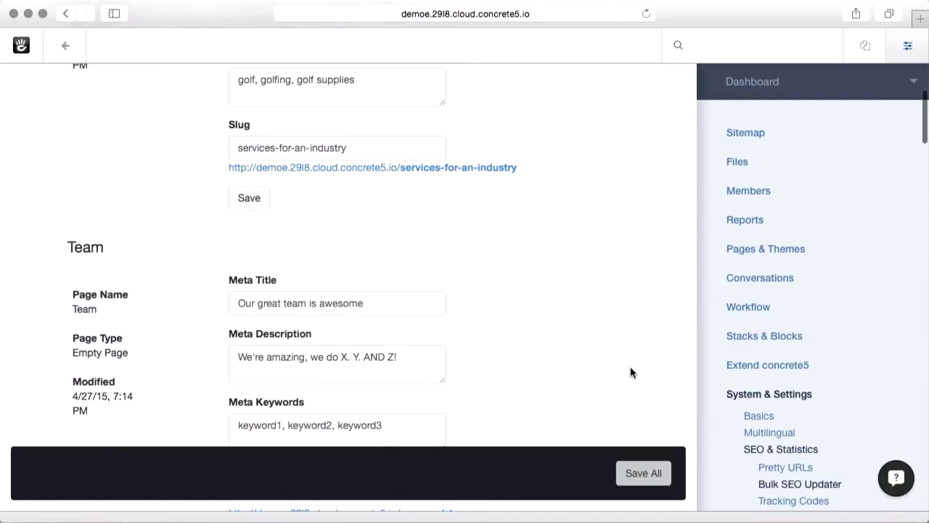